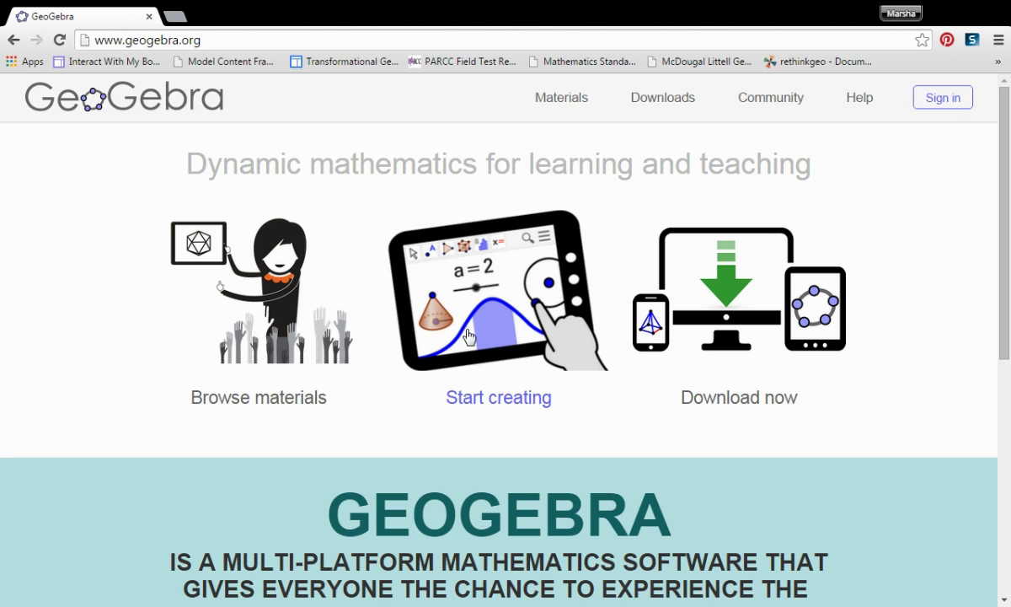
# Open a blank Geometry construction from geogebra.org's Start creating page
pyautogui.click(472, 291)
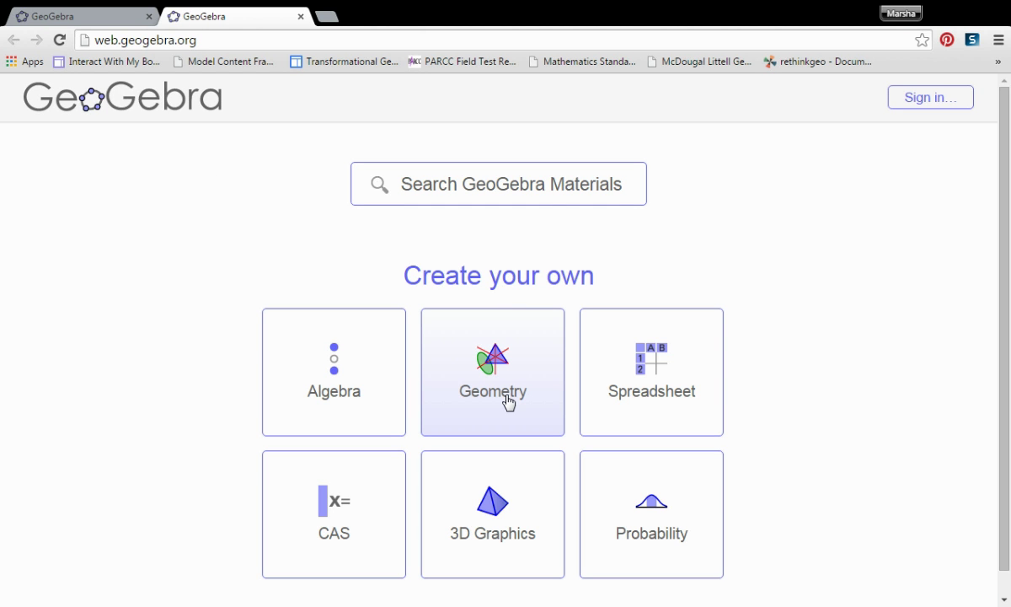
pyautogui.click(480, 363)
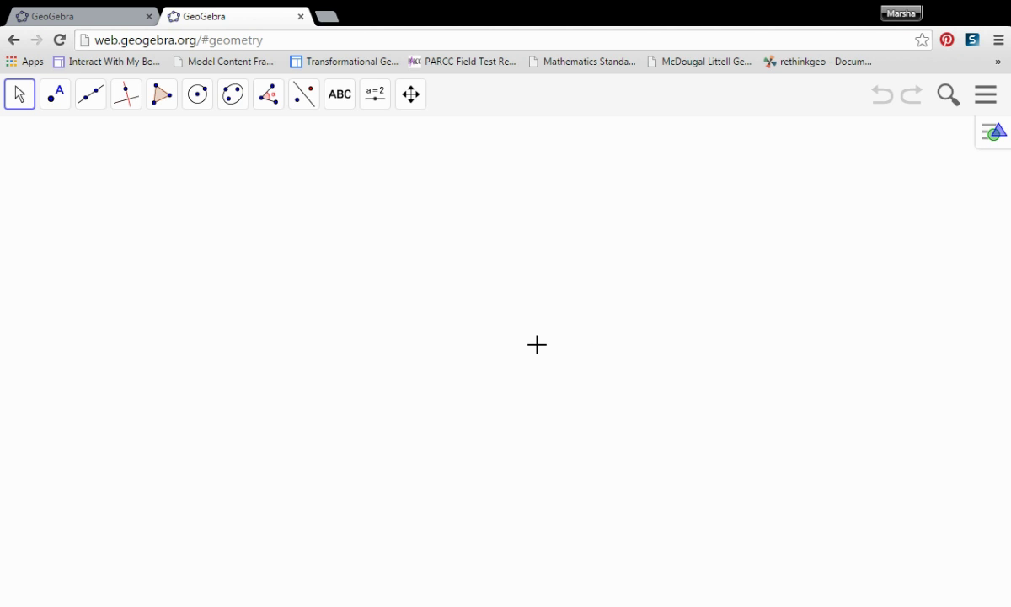
# Turn on the x and y axes and show a Major Gridlines grid
pyautogui.rightClick(537, 344)
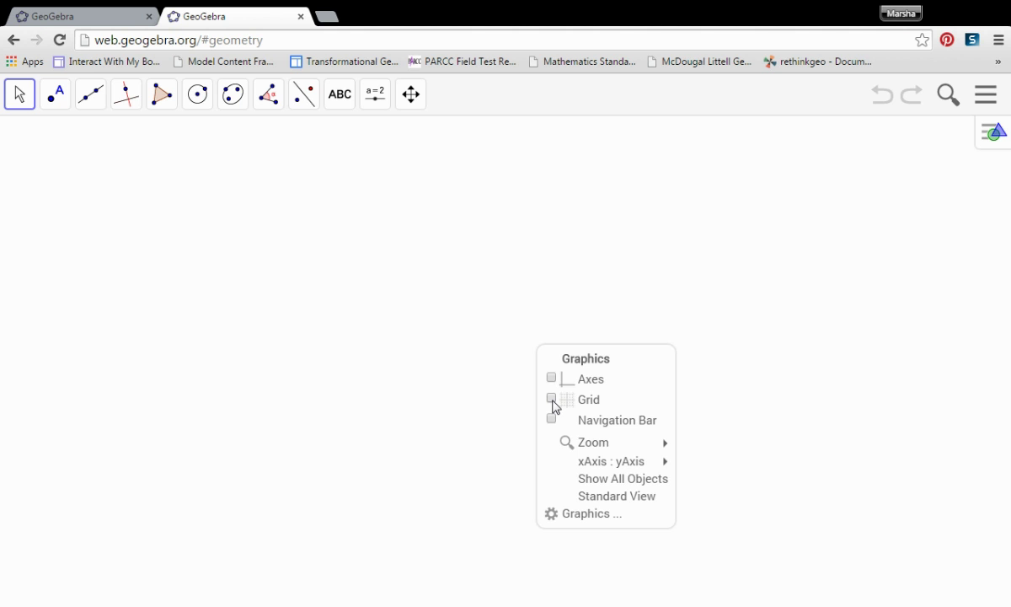
pyautogui.click(993, 133)
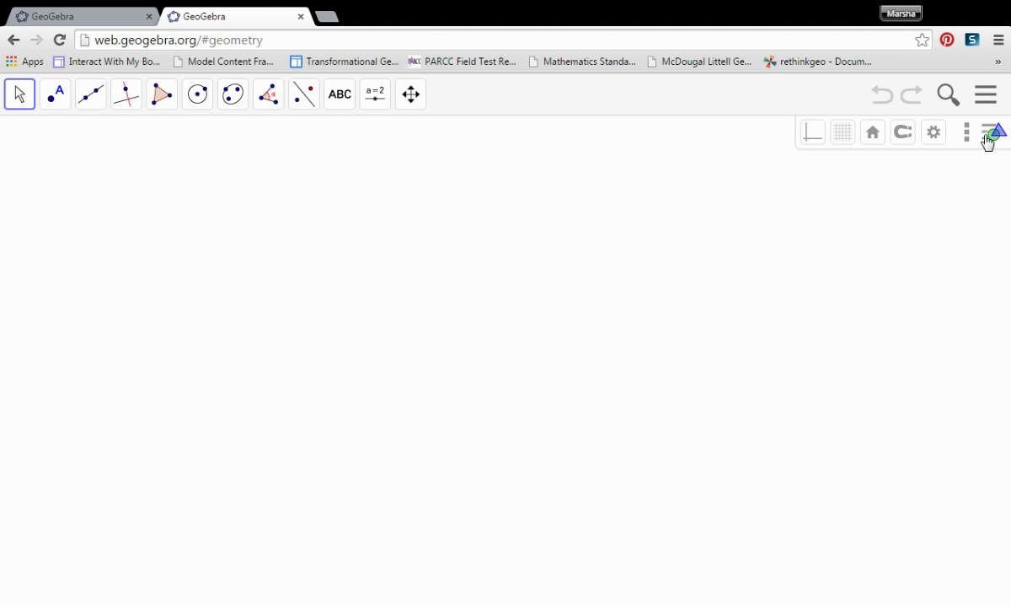
pyautogui.click(814, 138)
pyautogui.click(845, 138)
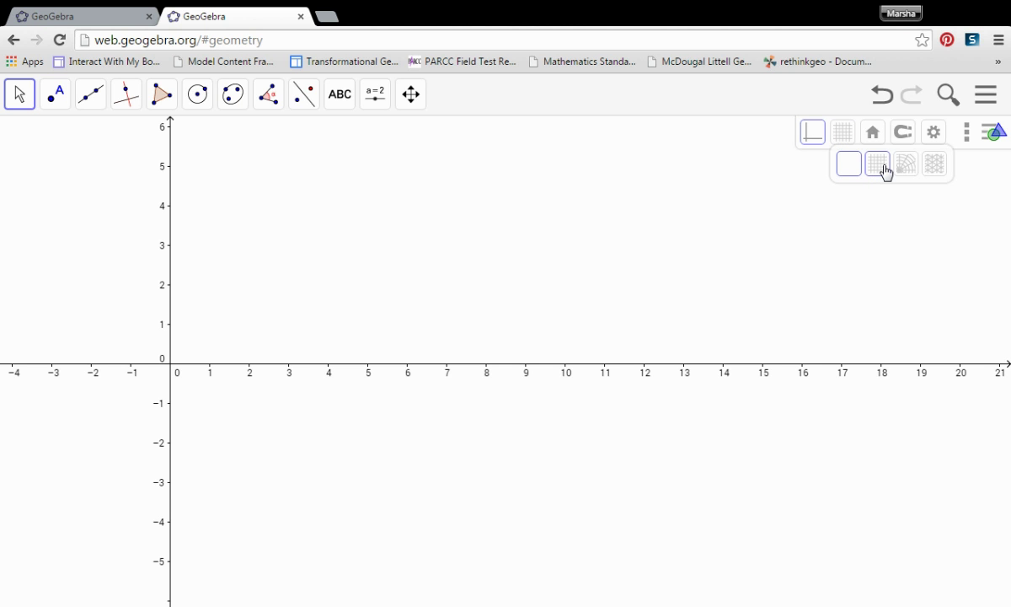
pyautogui.click(883, 171)
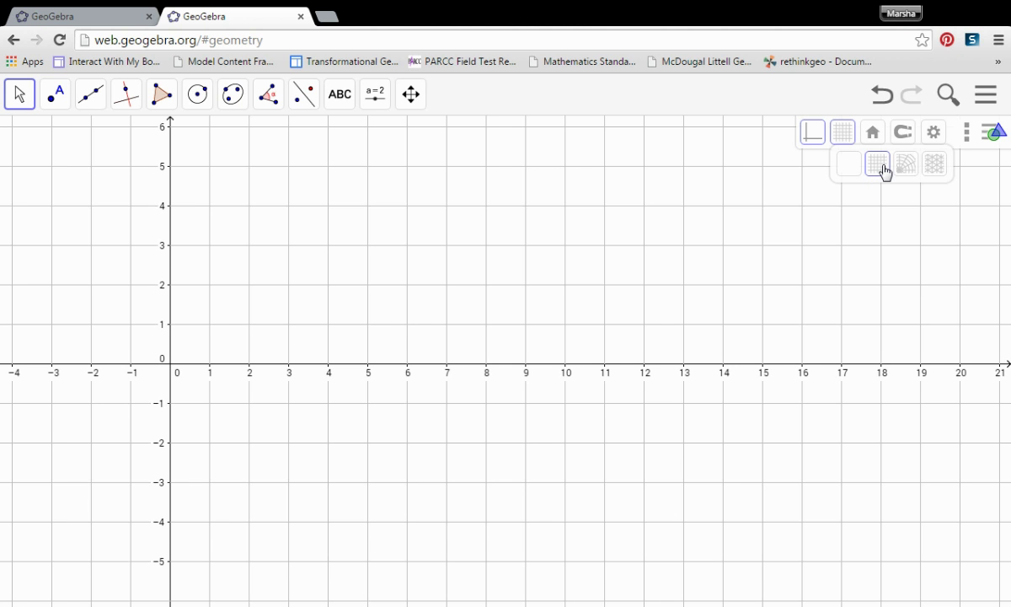
# Set the tick Distance to 1 on both the xAxis and yAxis in Graphics Settings
pyautogui.click(932, 137)
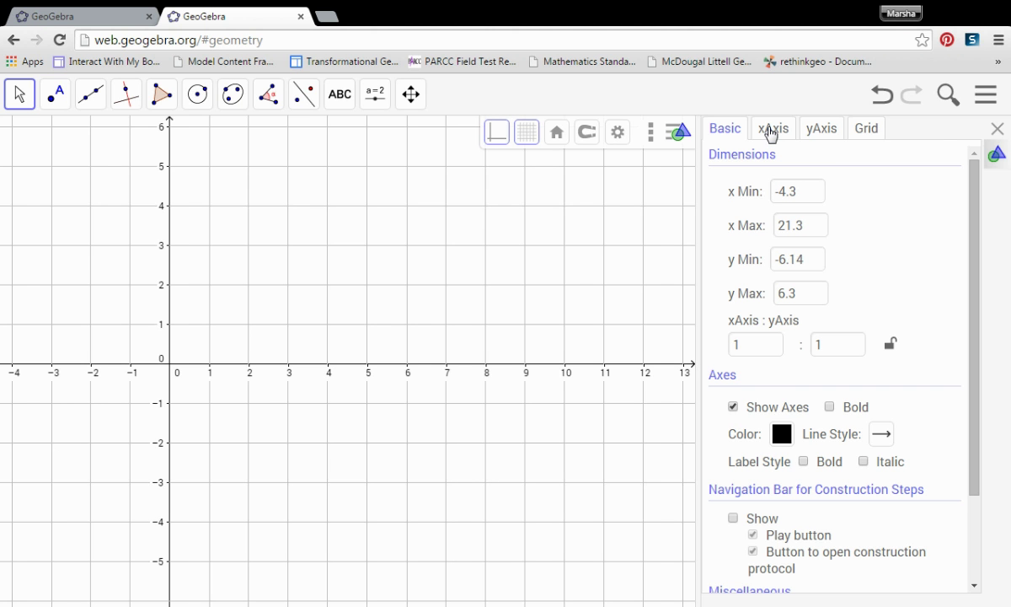
pyautogui.click(770, 131)
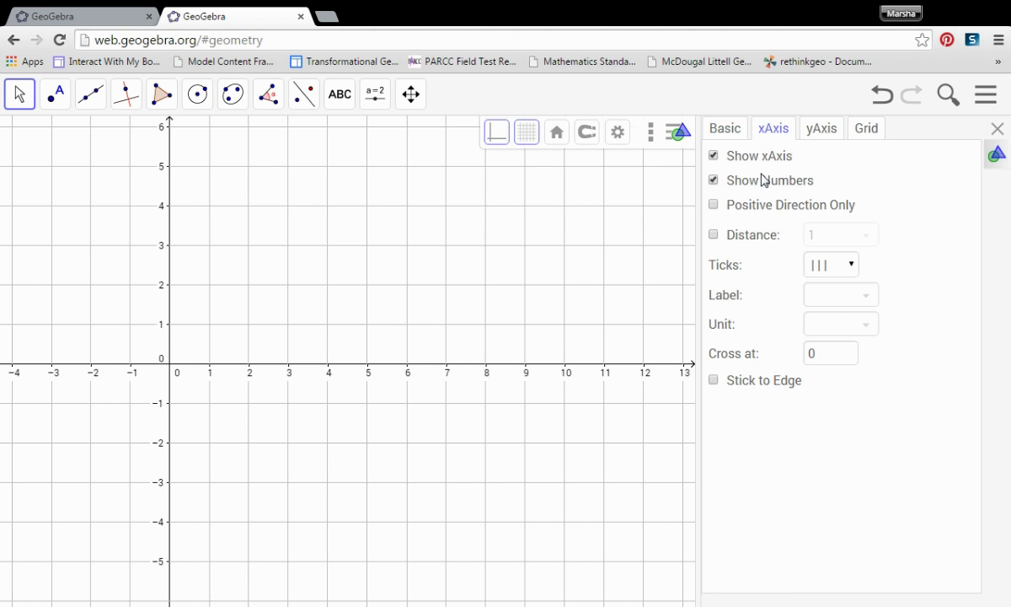
pyautogui.click(731, 242)
pyautogui.click(823, 130)
pyautogui.click(730, 238)
pyautogui.click(998, 129)
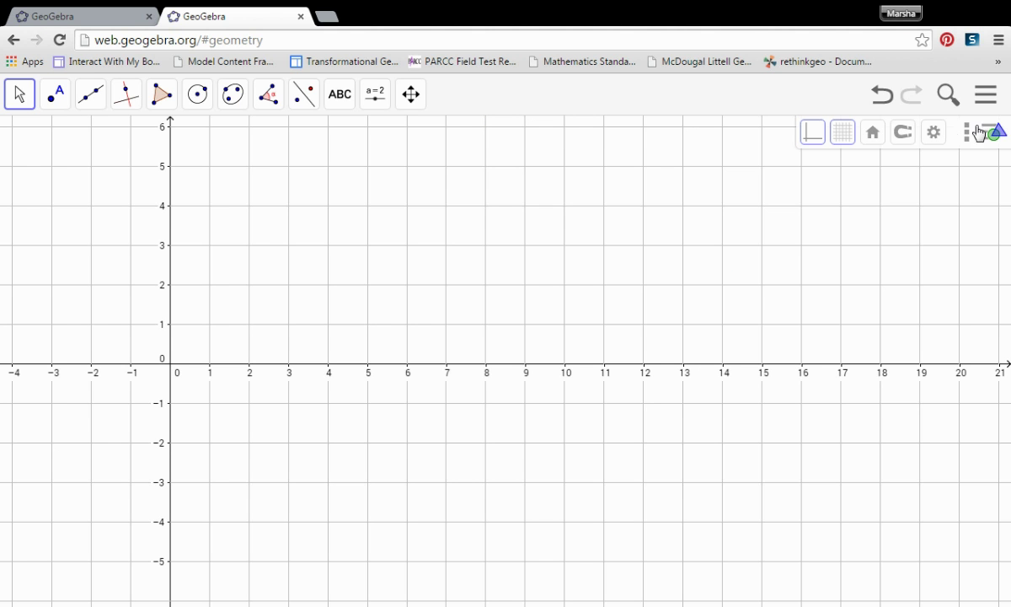
# Show the Algebra view alongside the graph
pyautogui.click(967, 140)
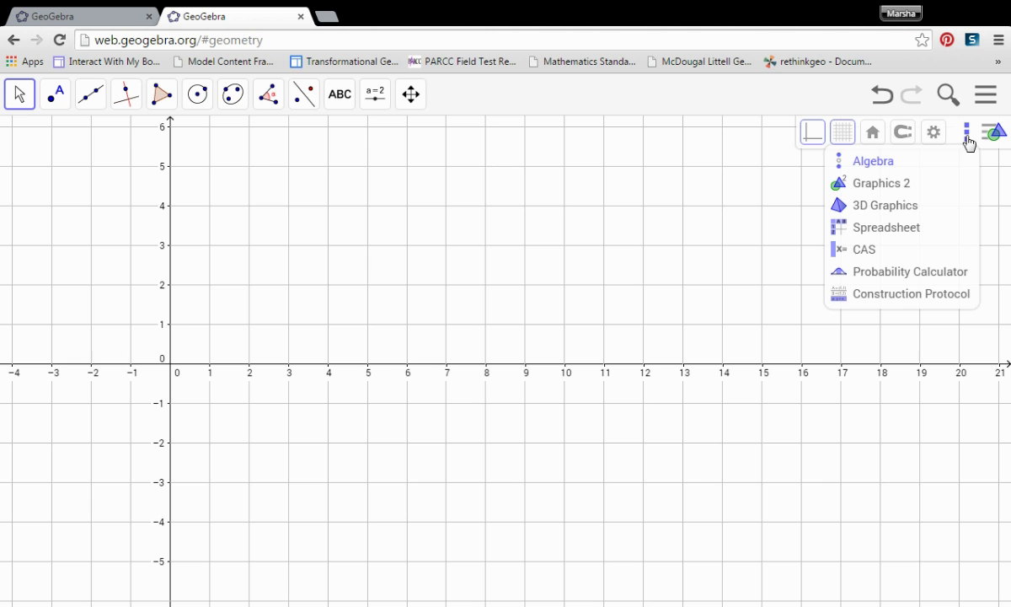
pyautogui.click(891, 162)
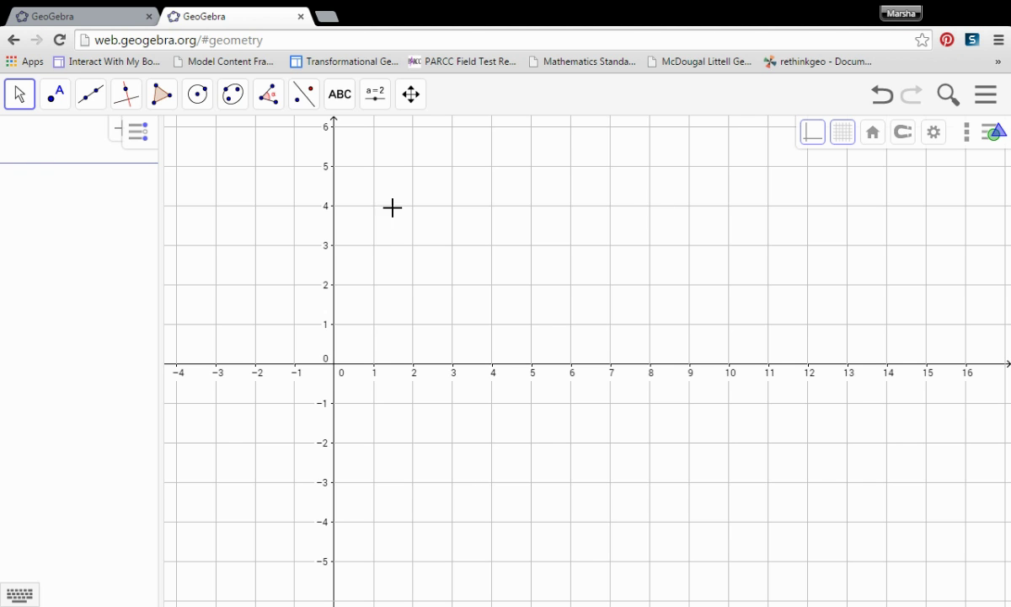
pyautogui.click(997, 142)
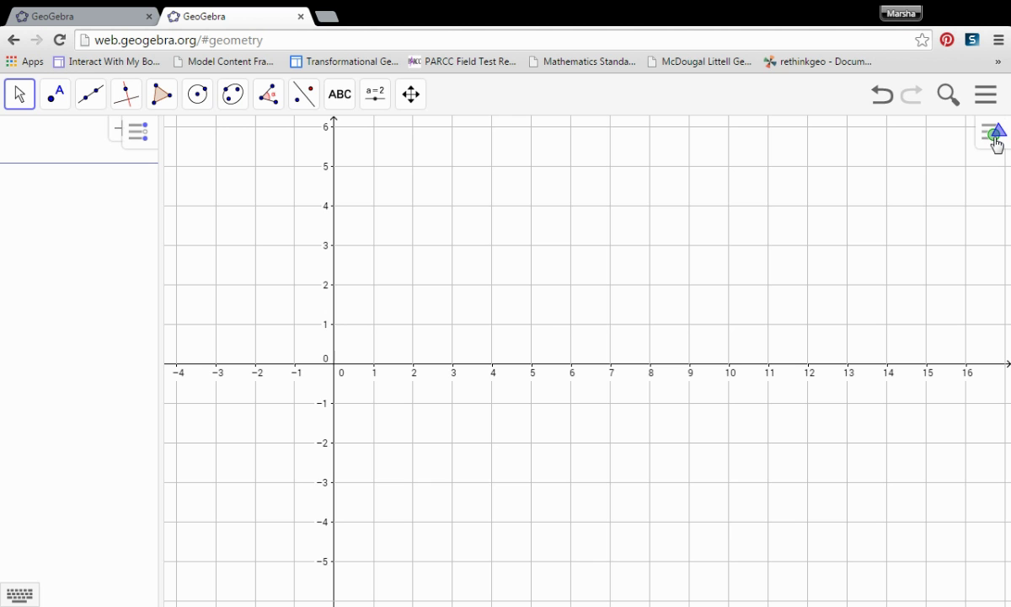
# Drag the origin to mid-screen and zoom out to show all four quadrants
pyautogui.click(411, 96)
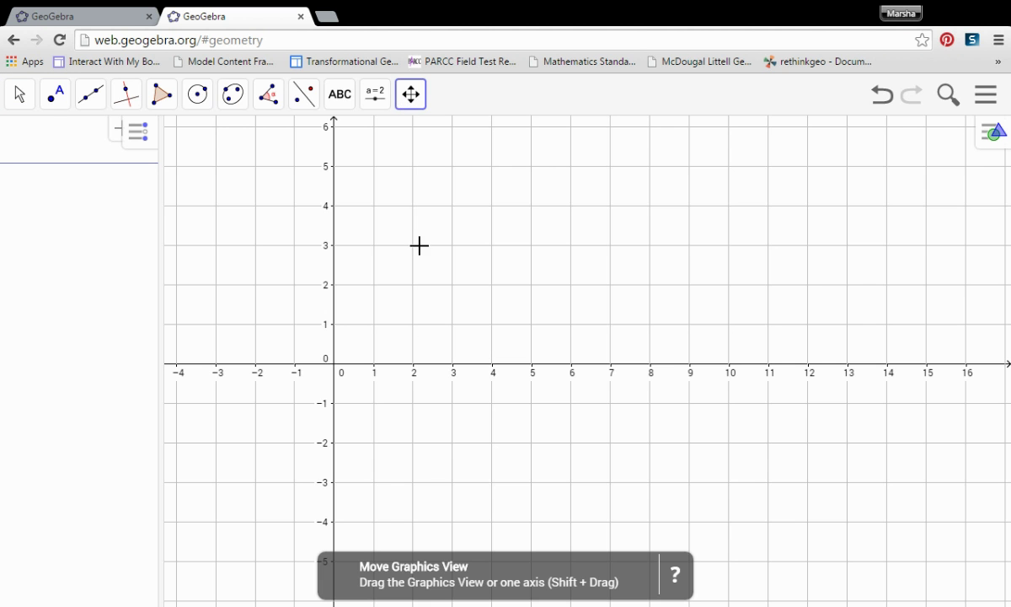
pyautogui.moveTo(428, 348); pyautogui.dragTo(641, 307)
pyautogui.scroll(-5, 641, 308)
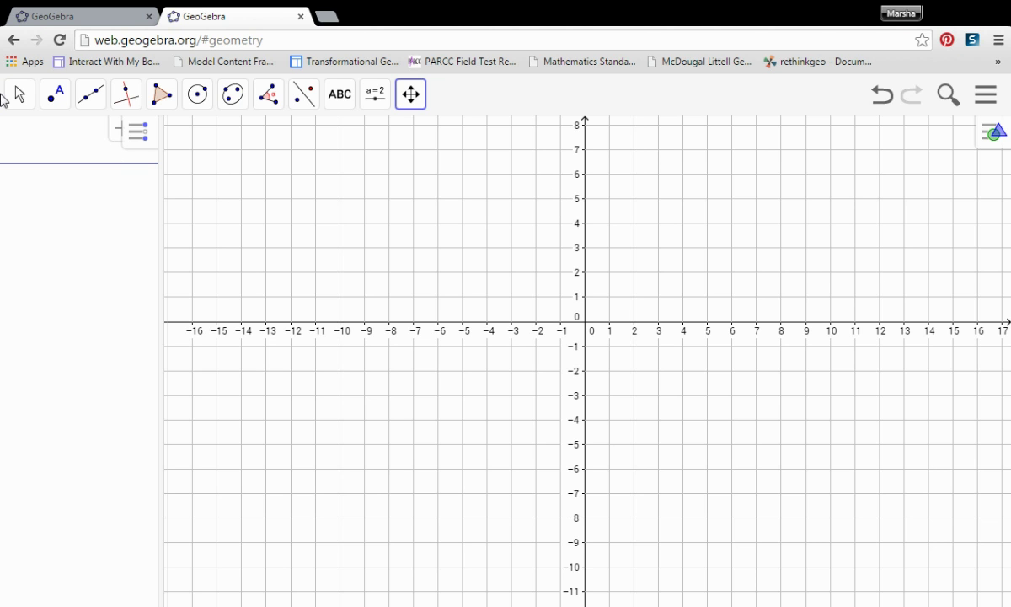
# Place point A at (1, 2) and point B at (5, 7) on the grid
pyautogui.click(19, 96)
pyautogui.moveTo(46, 97)
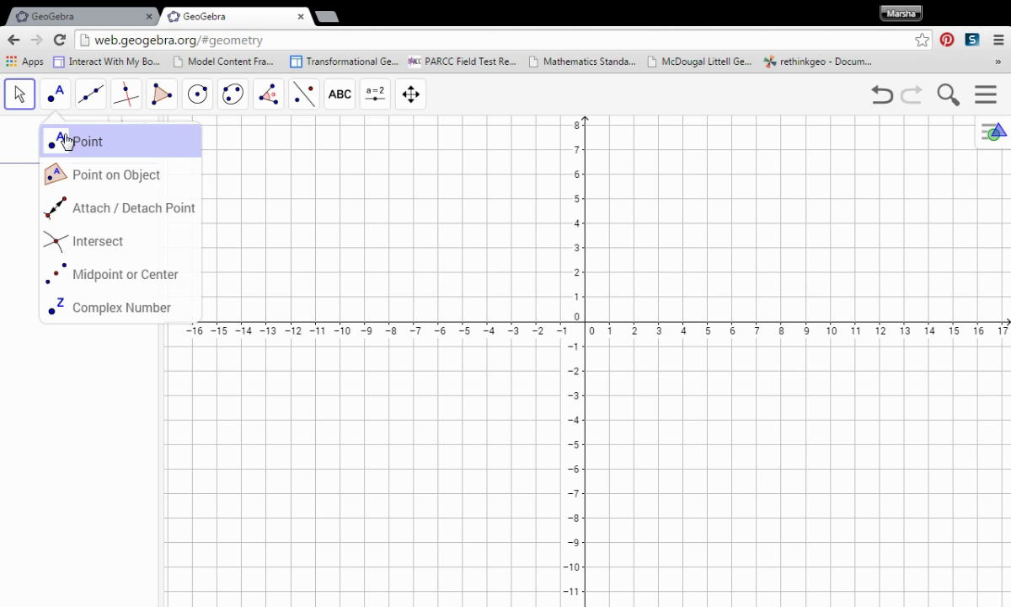
pyautogui.click(74, 145)
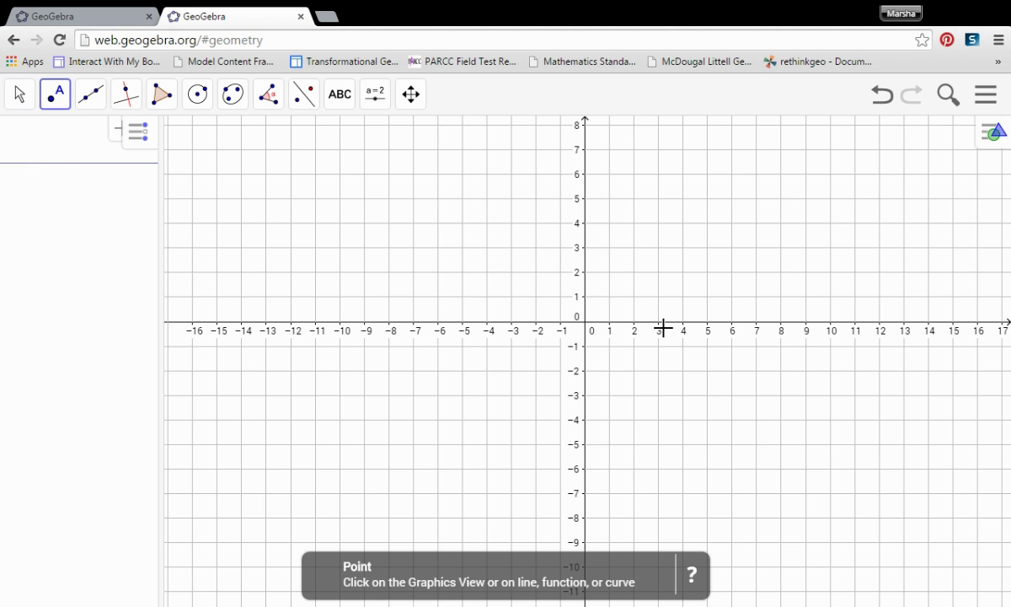
pyautogui.click(609, 272)
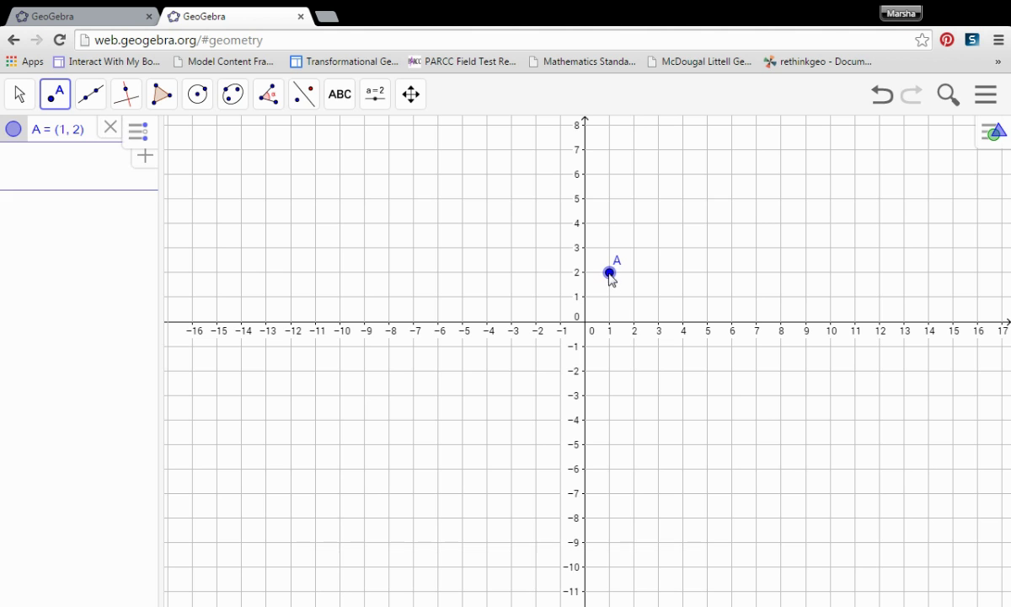
pyautogui.click(708, 150)
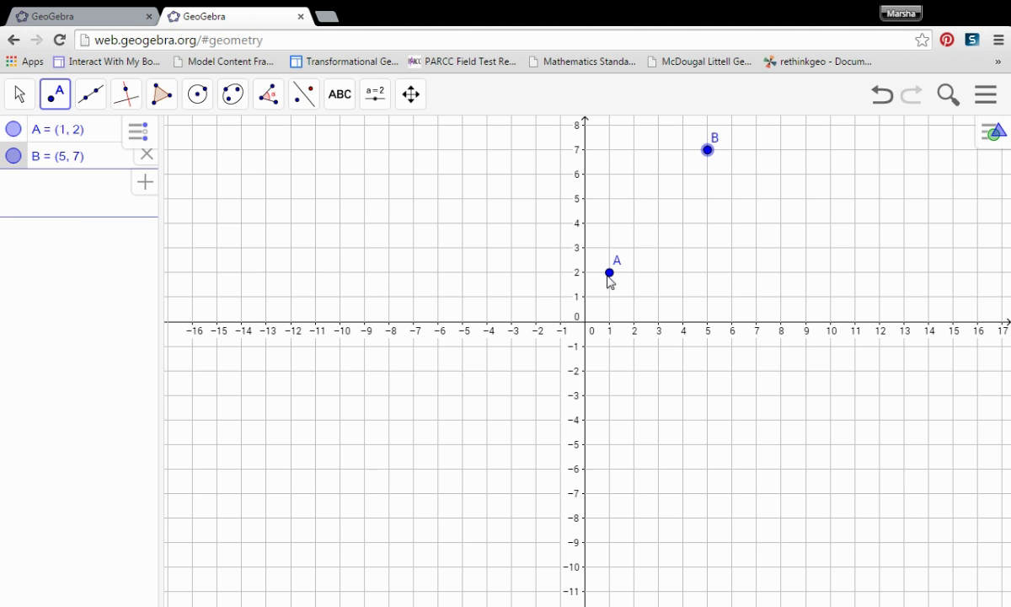
# Enter (7,2) in the Input bar to create point C
pyautogui.click(42, 198)
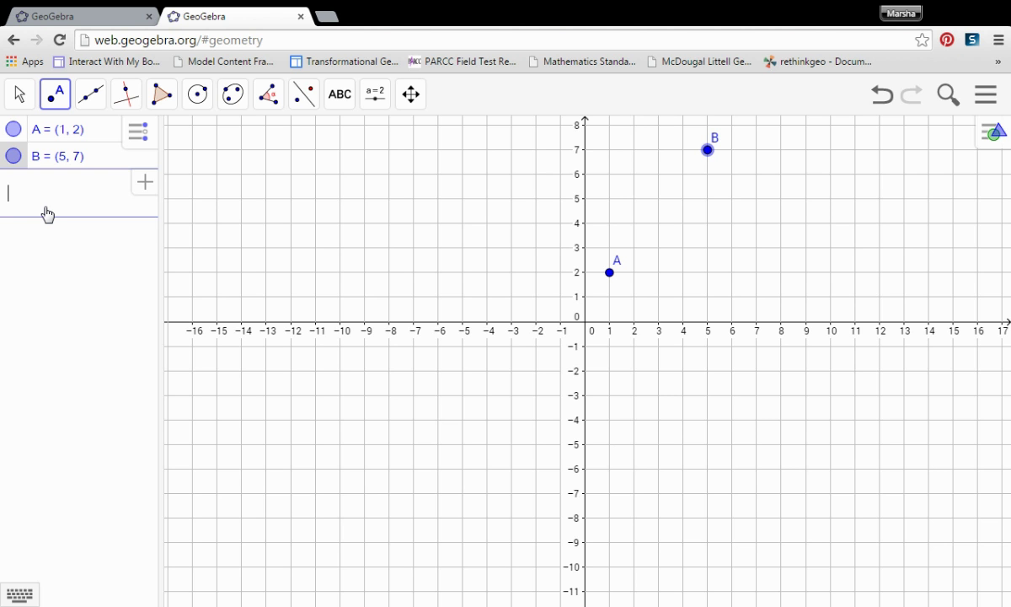
pyautogui.write('(7,2')
pyautogui.press('Return')
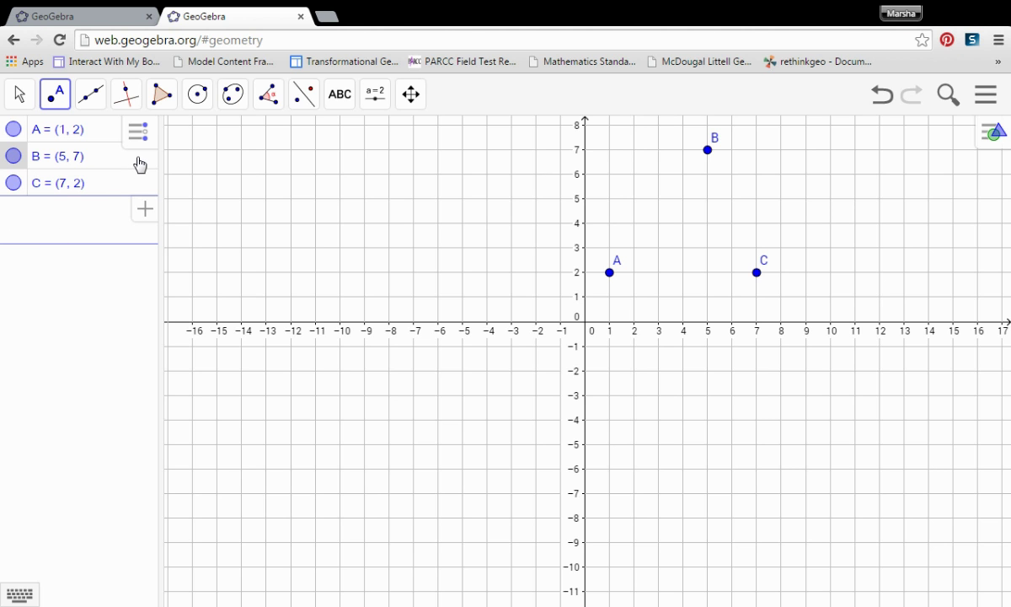
# Draw polygon A, B, C back to A, forming triangle poly1 with area 15
pyautogui.click(164, 100)
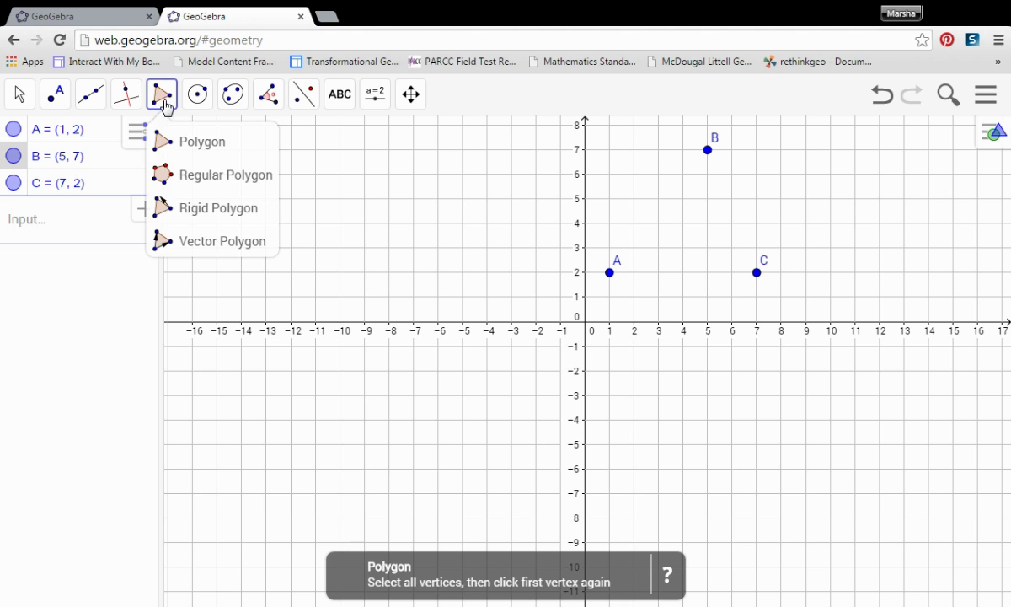
pyautogui.click(182, 143)
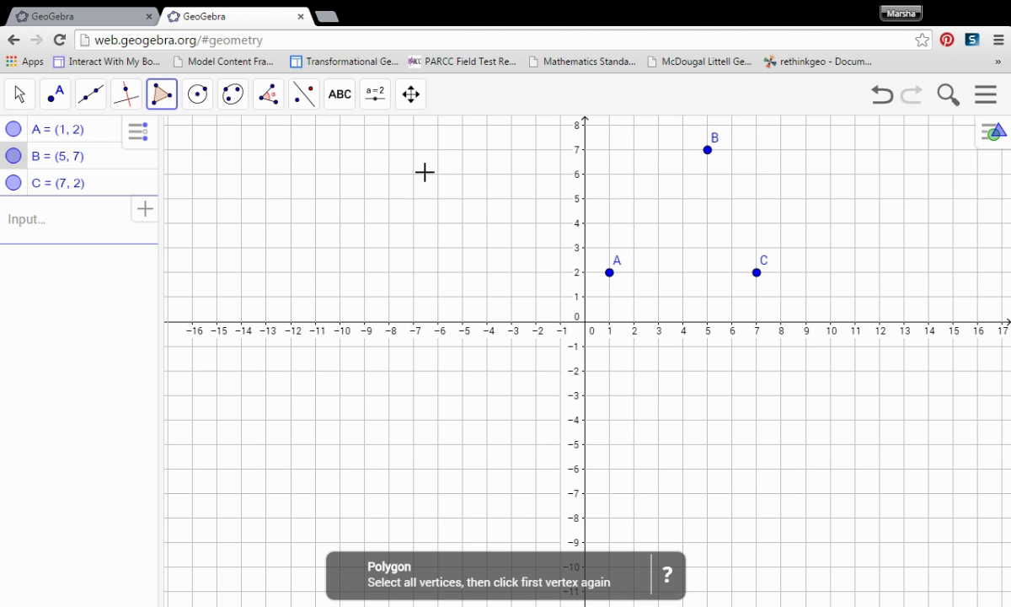
pyautogui.click(609, 272)
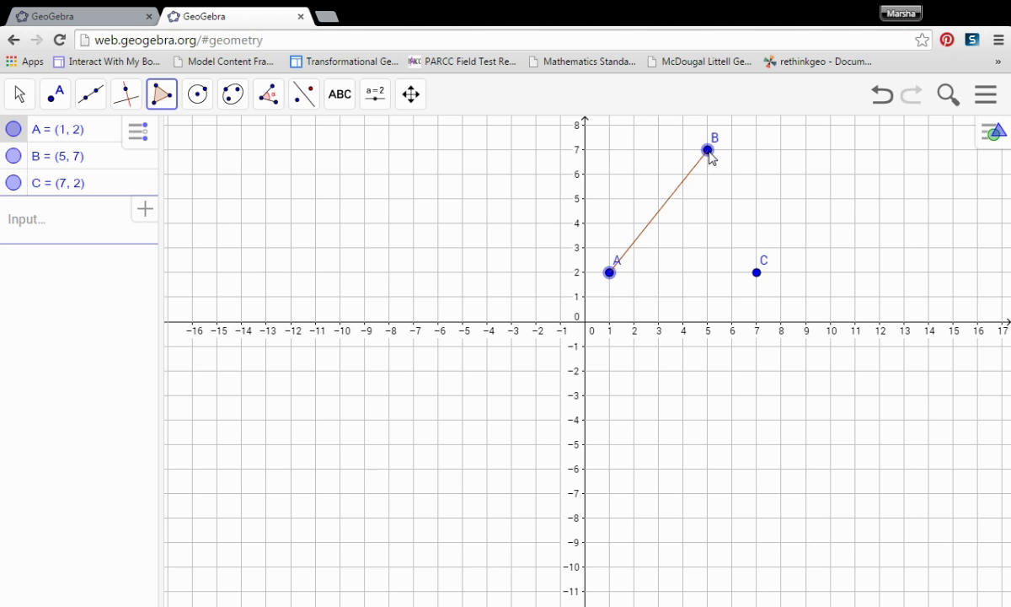
pyautogui.click(708, 150)
pyautogui.click(757, 272)
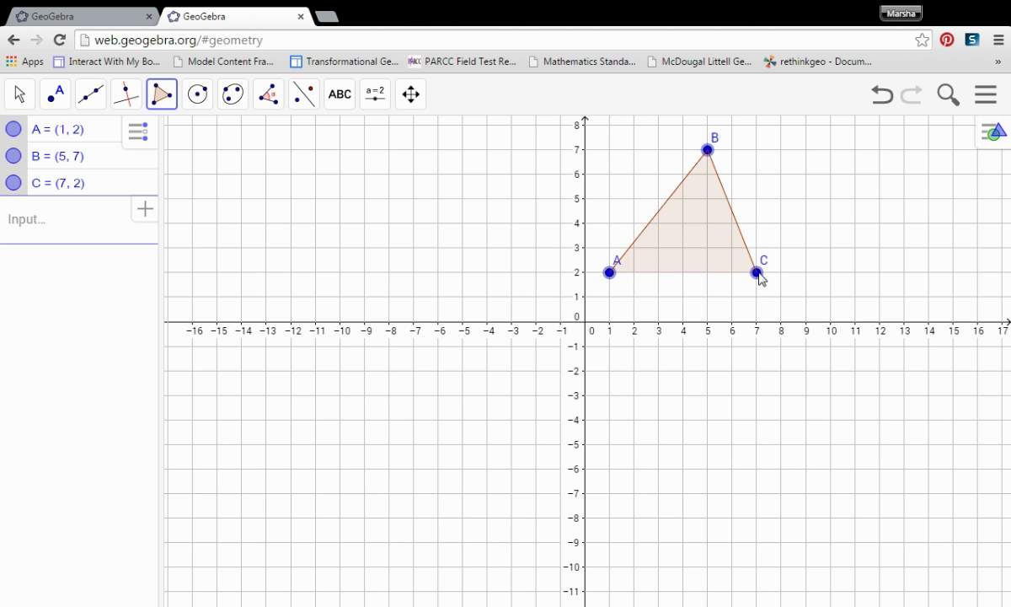
pyautogui.click(610, 272)
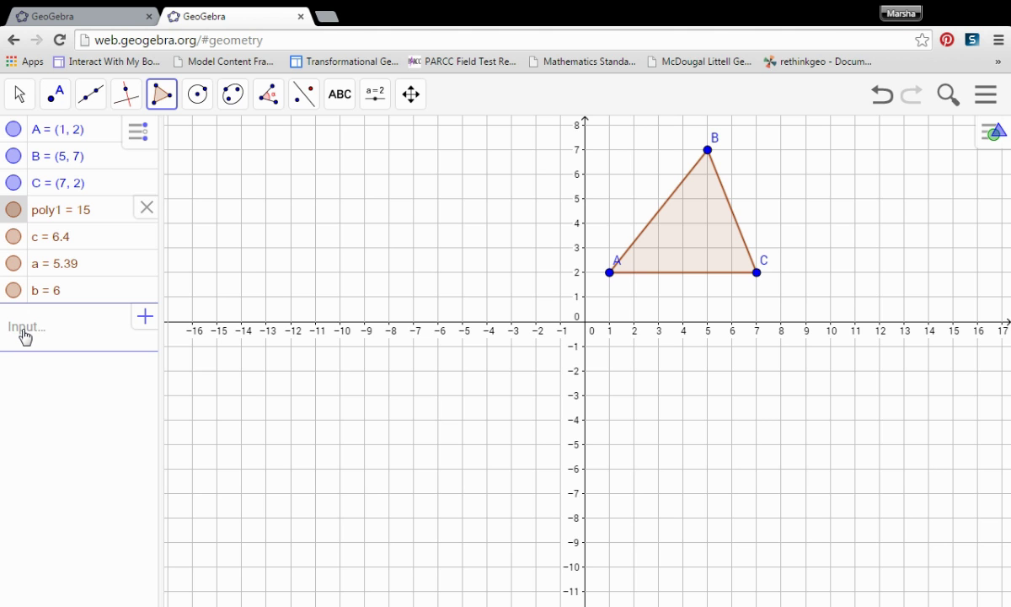
# Enter y=-1 in the Algebra Input bar to draw horizontal line d
pyautogui.click(25, 336)
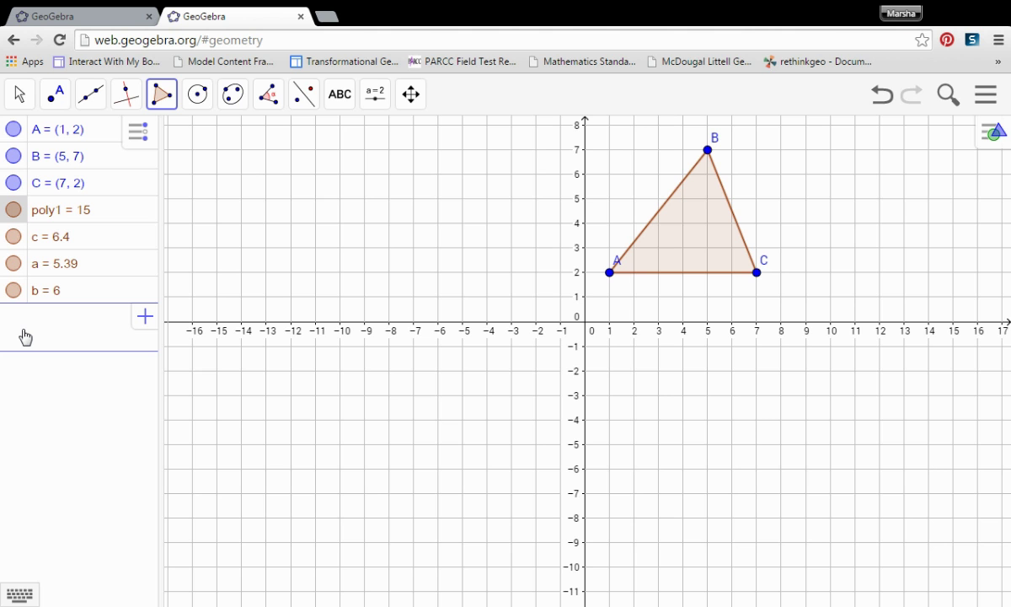
pyautogui.write('y=-1')
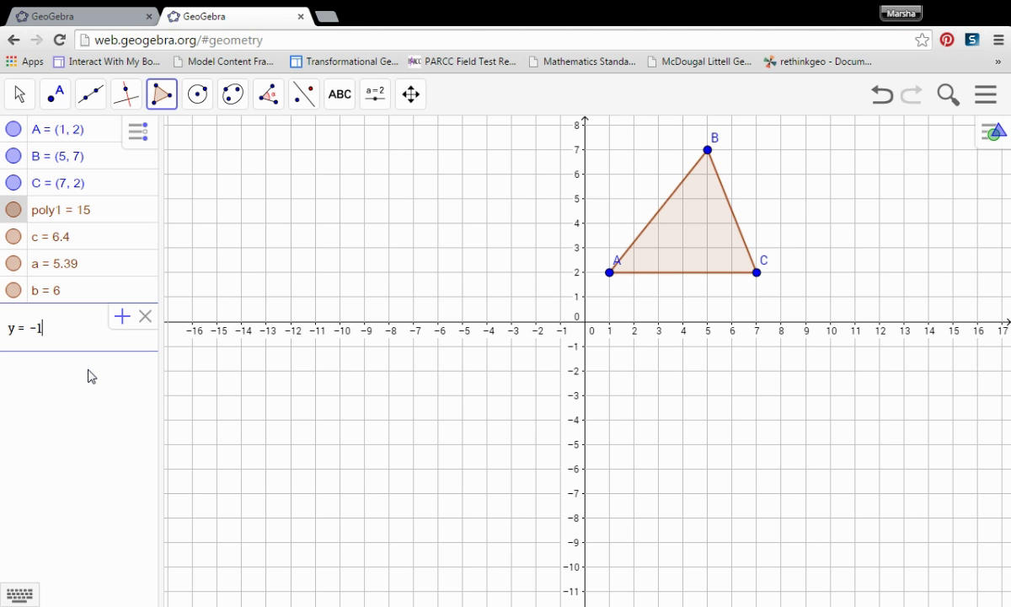
pyautogui.press('Return')
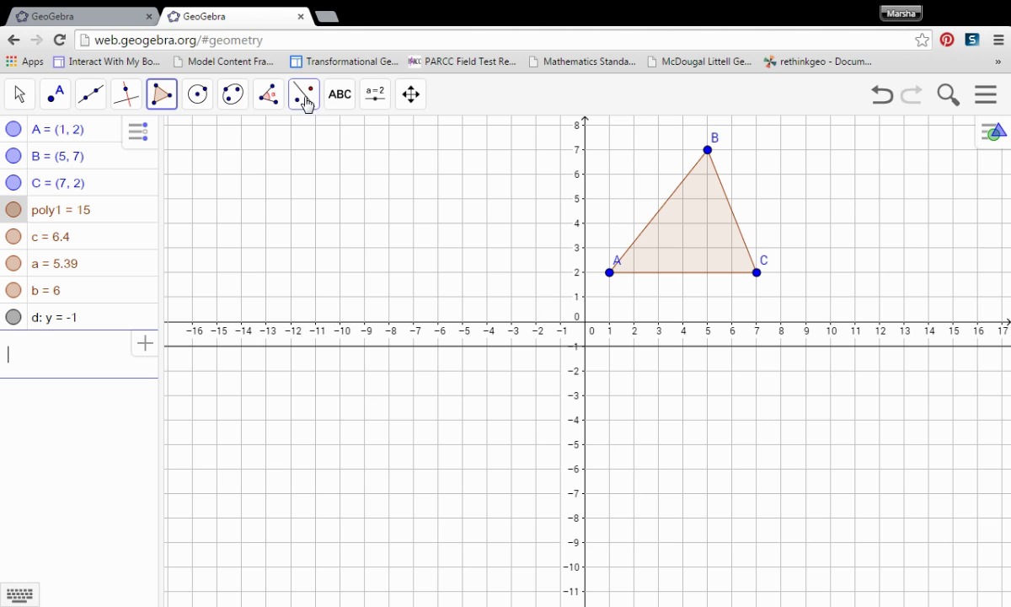
# Reflect triangle ABC about line d, giving A'(1,−4), B'(5,−9), C'(7,−4)
pyautogui.click(305, 100)
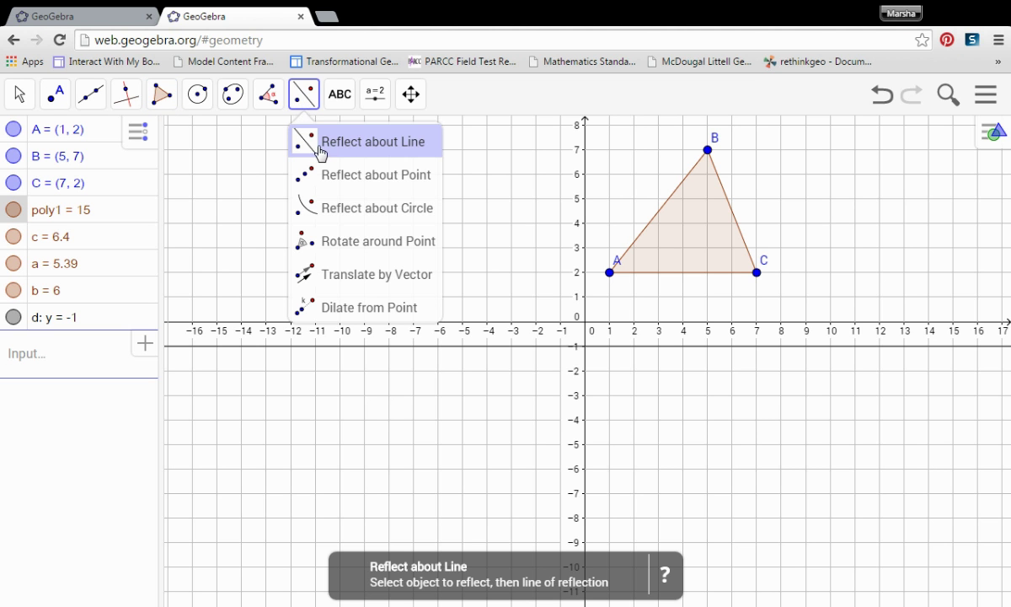
pyautogui.click(402, 152)
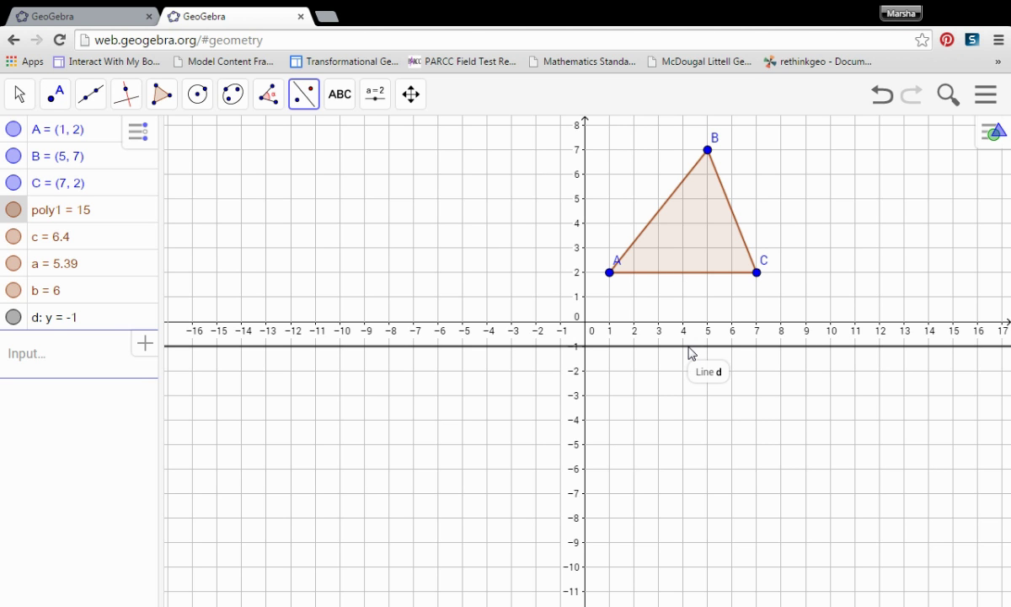
pyautogui.click(689, 353)
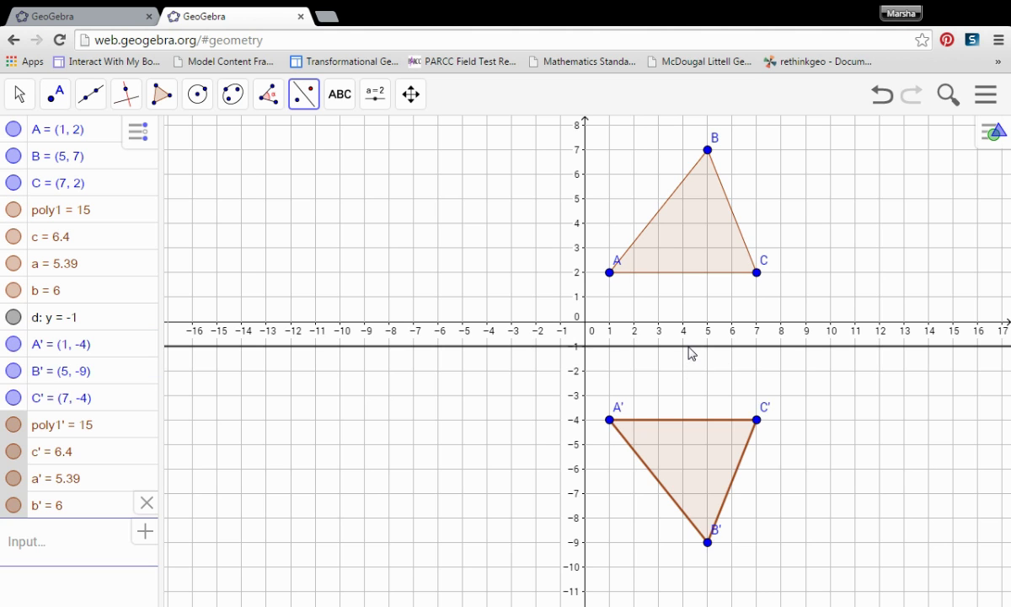